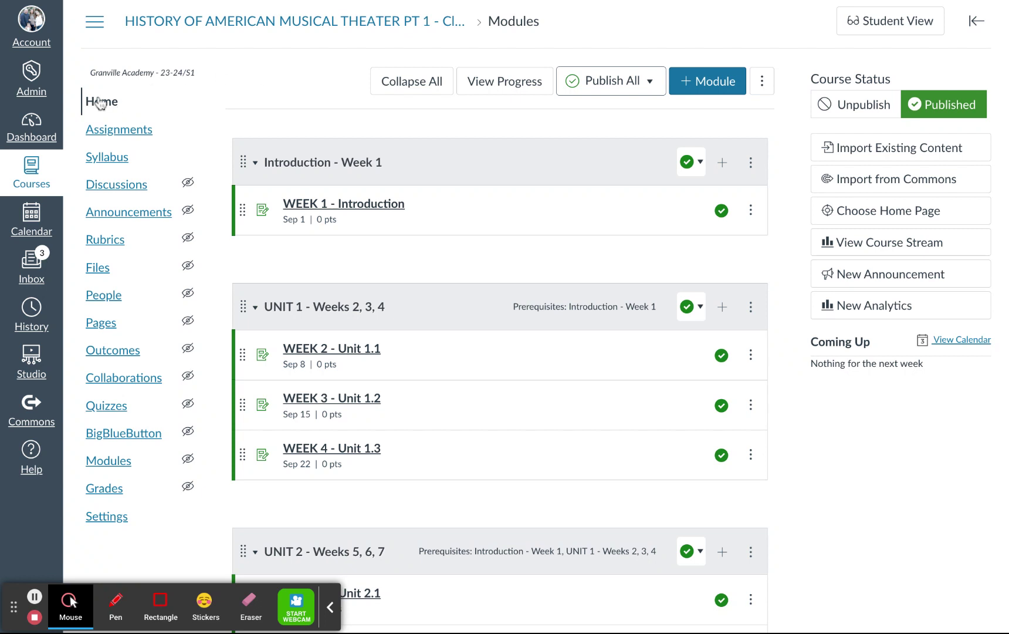
# Add an assignment group named MajorH to the course's assignments.
pyautogui.click(116, 130)
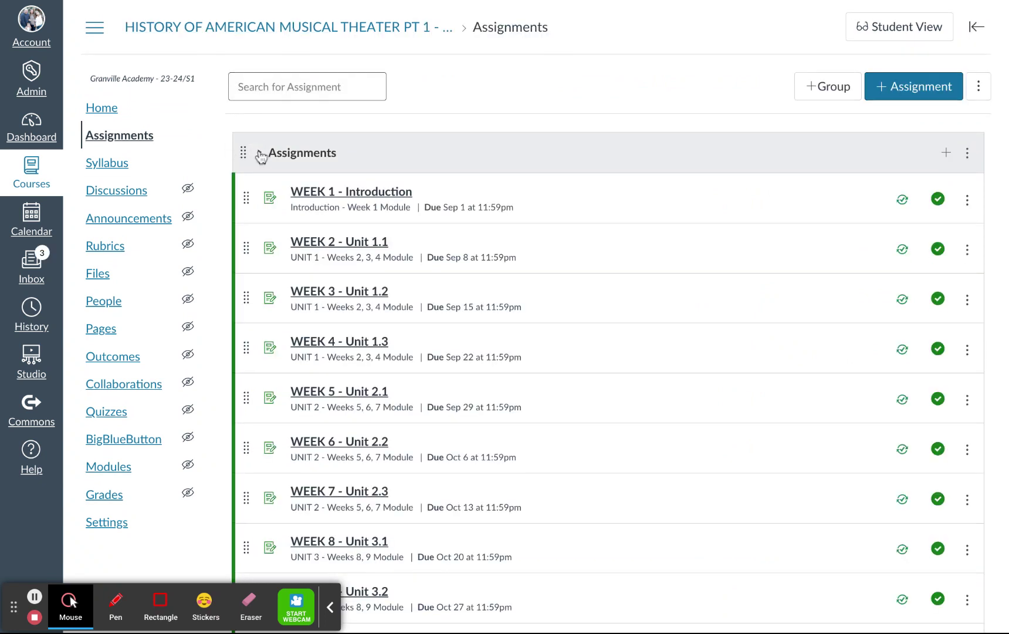
pyautogui.click(261, 156)
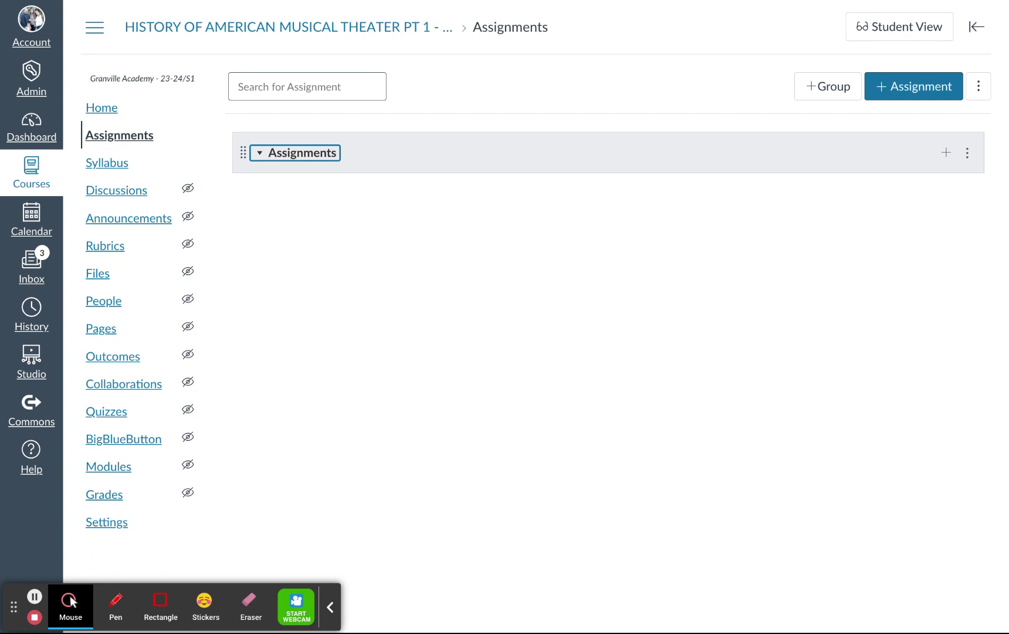
pyautogui.click(822, 89)
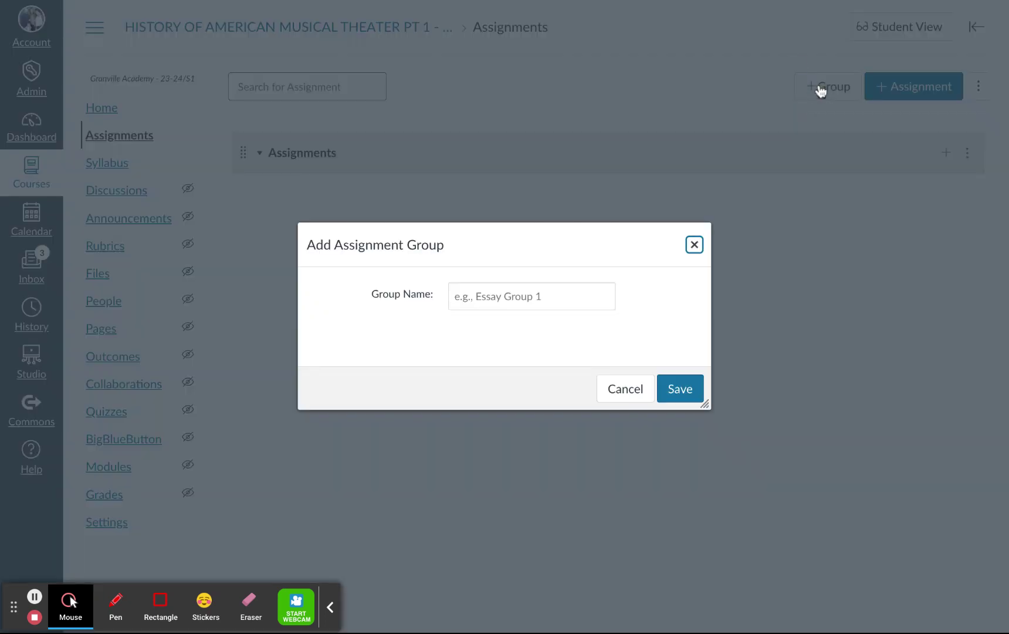
pyautogui.click(533, 300)
pyautogui.write('MajorH')
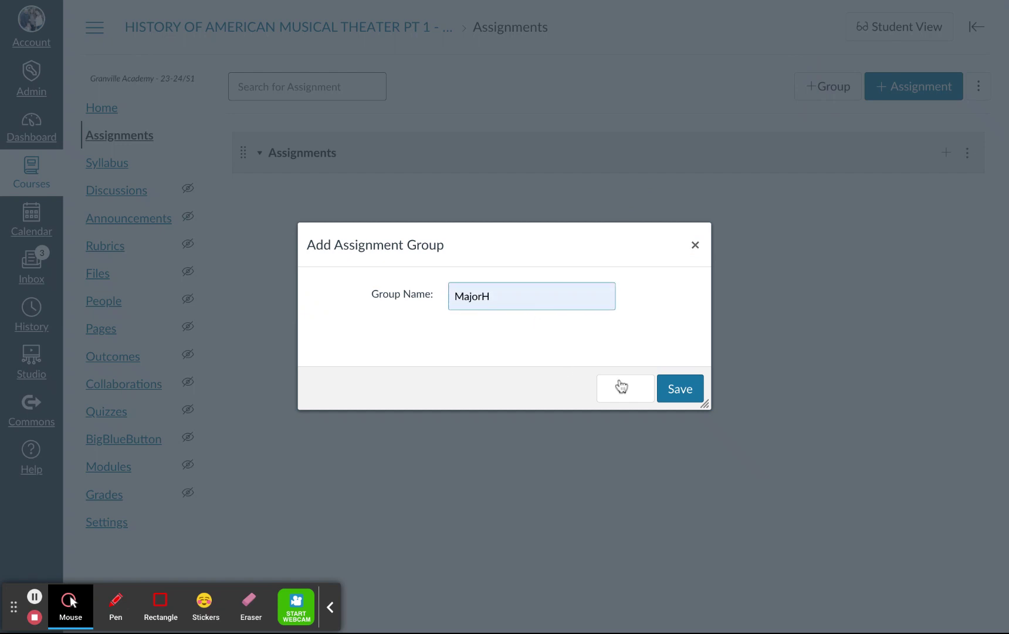
pyautogui.click(696, 387)
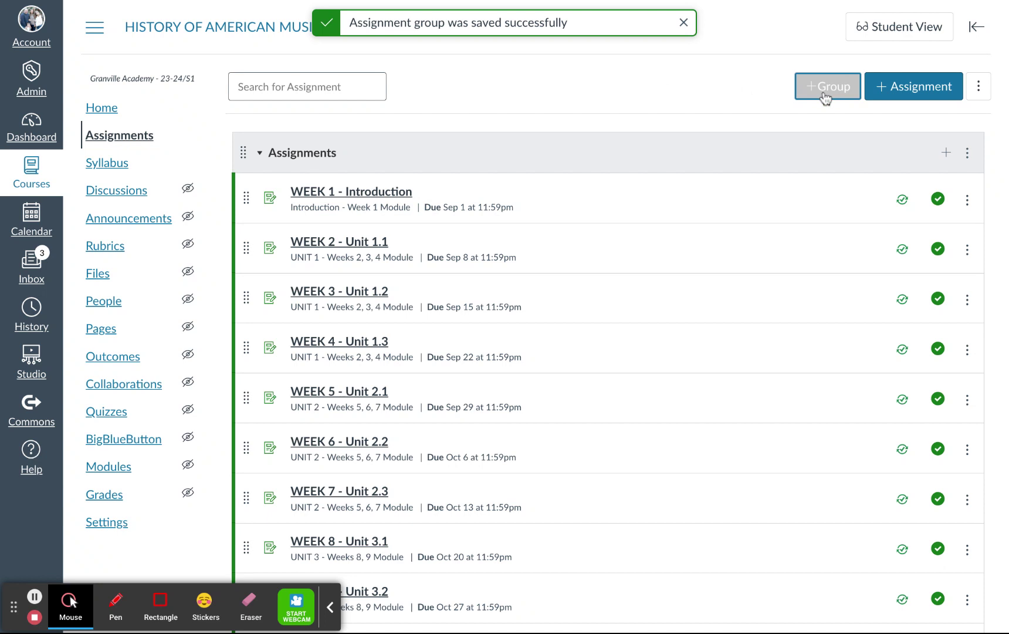
# Add a second assignment group named MinorH and collapse the existing Assignments group.
pyautogui.click(823, 94)
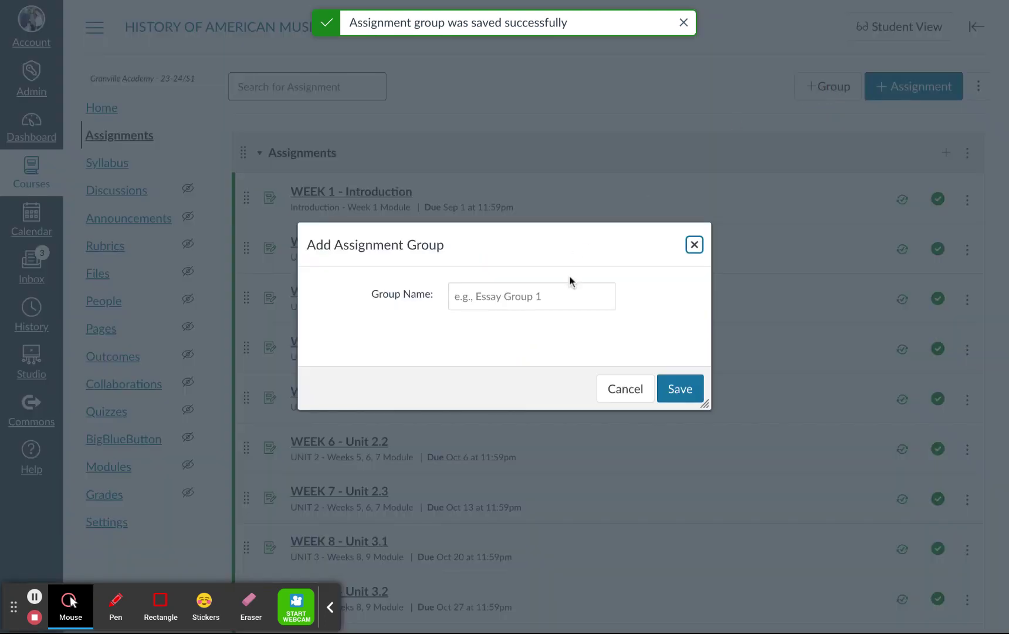
pyautogui.click(525, 293)
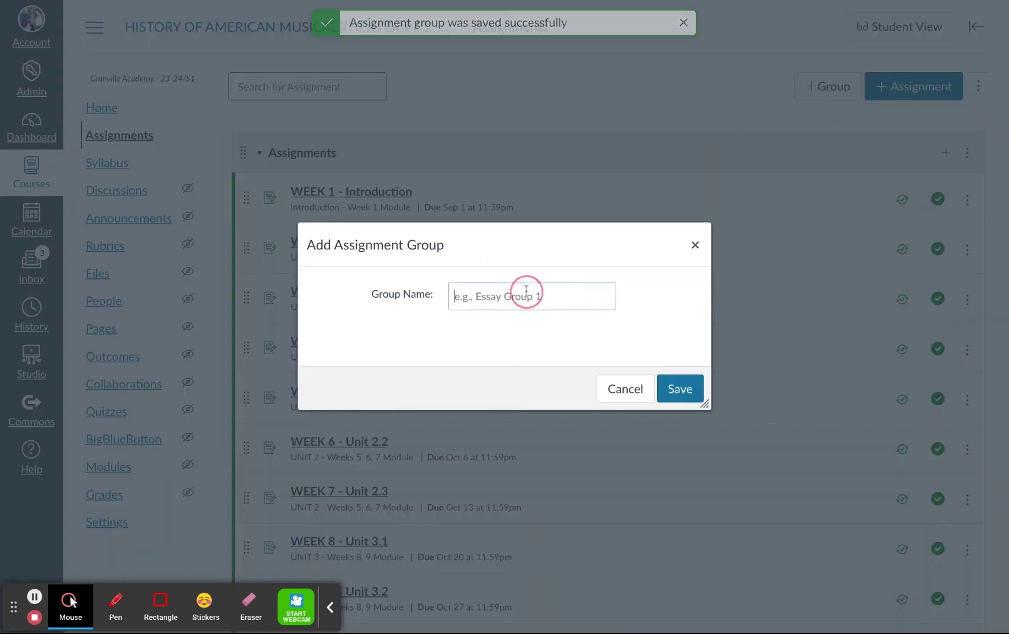
pyautogui.write('MinorH')
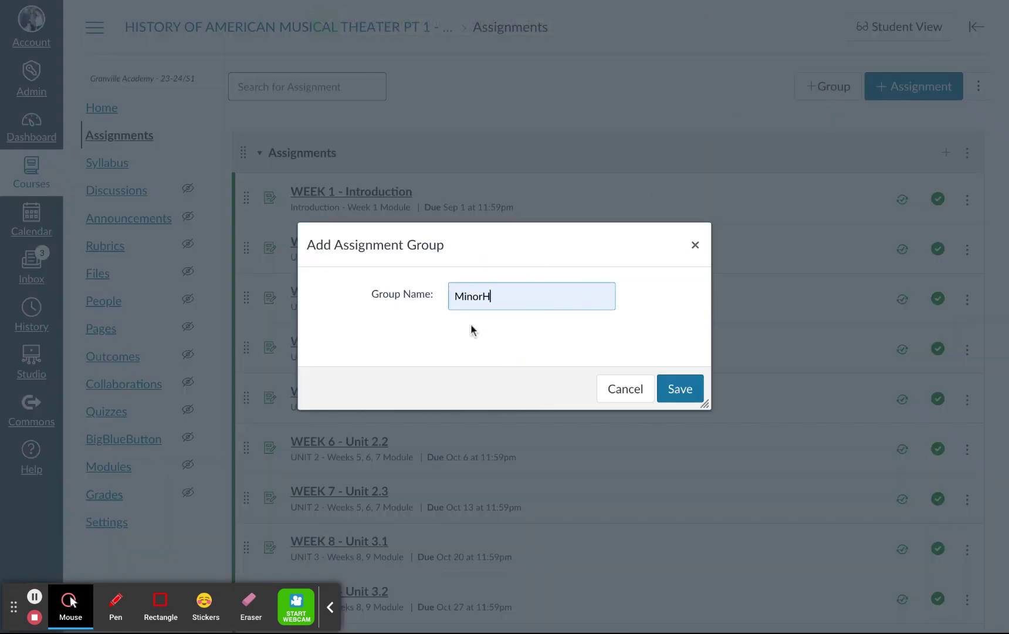
pyautogui.click(690, 393)
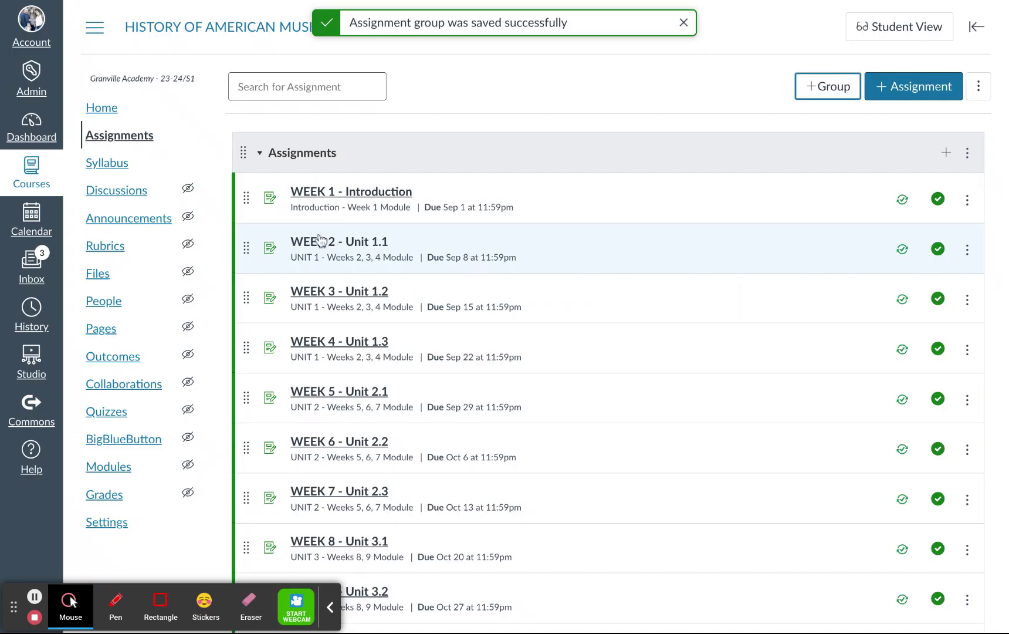
pyautogui.click(260, 153)
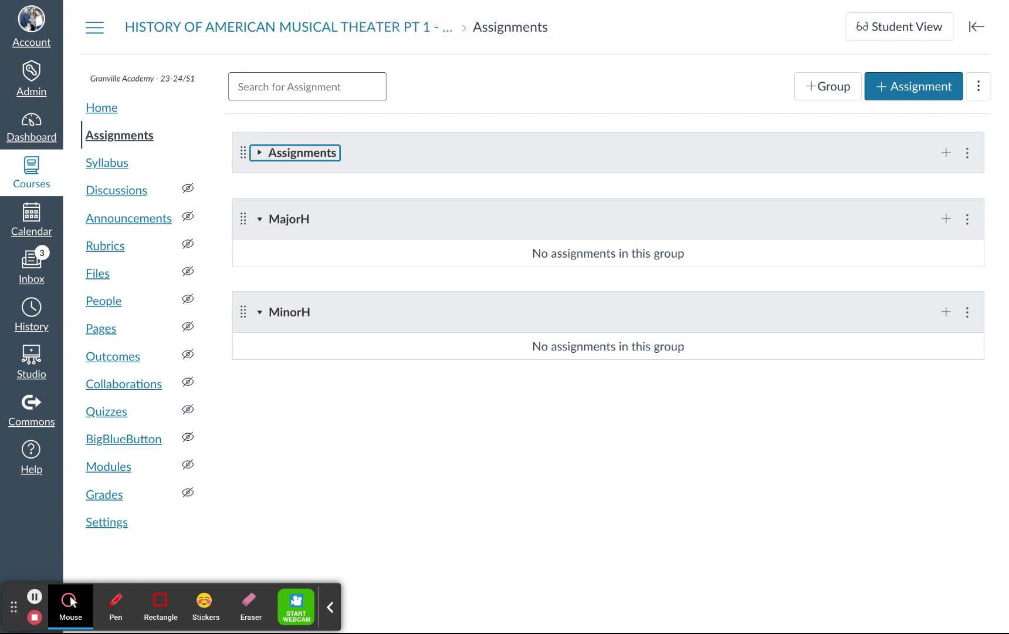
# Weight the final grade based on assignment groups, with MajorH at 60% and MinorH at 40%.
pyautogui.click(978, 88)
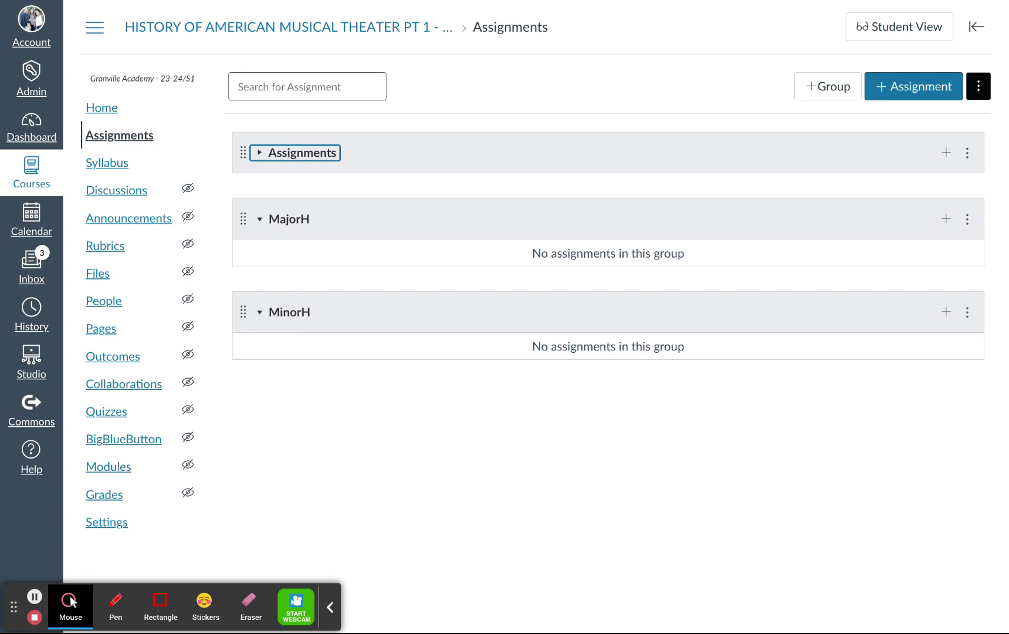
pyautogui.click(978, 87)
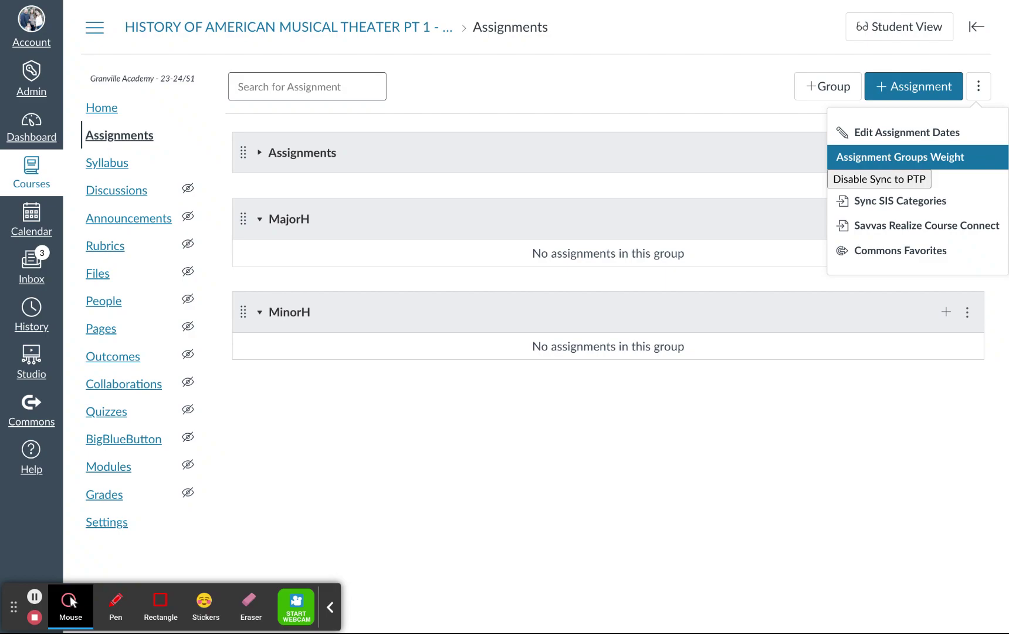
pyautogui.click(892, 162)
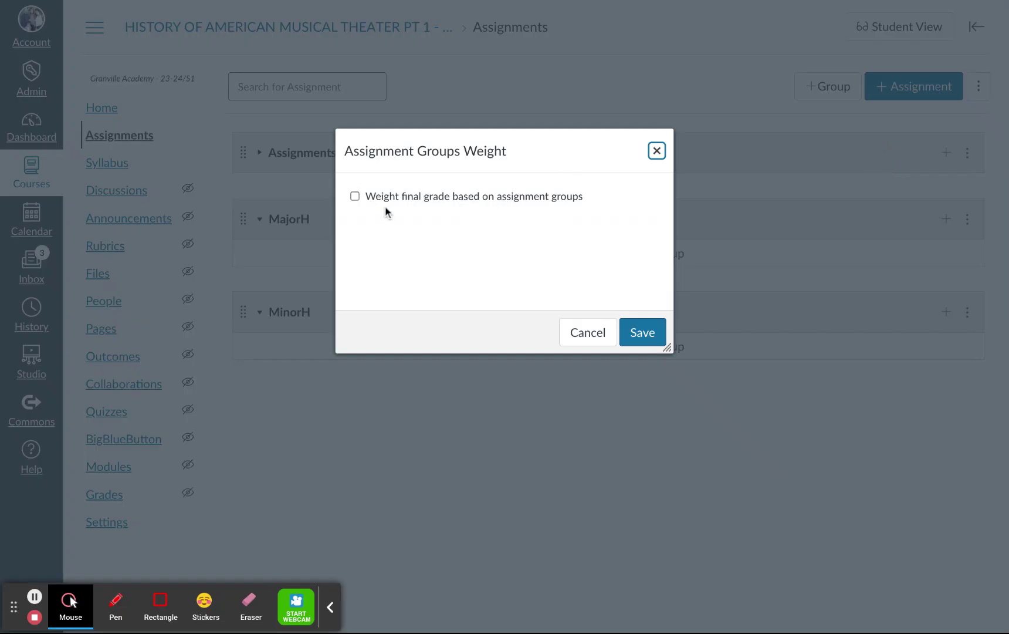
pyautogui.click(355, 197)
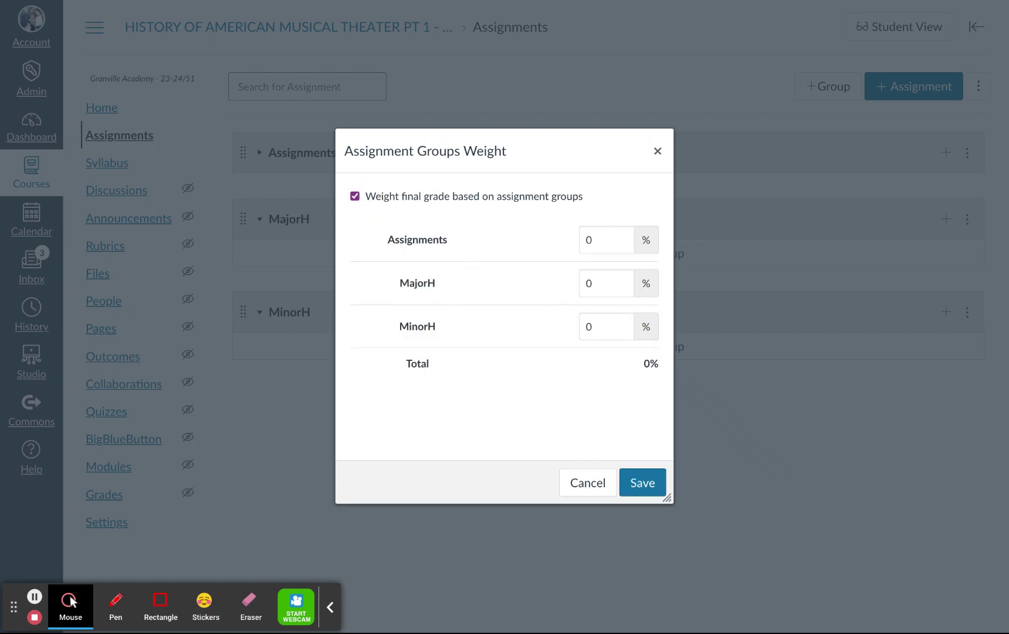
pyautogui.click(598, 282)
pyautogui.write('6')
pyautogui.click(600, 330)
pyautogui.write('4')
pyautogui.click(653, 485)
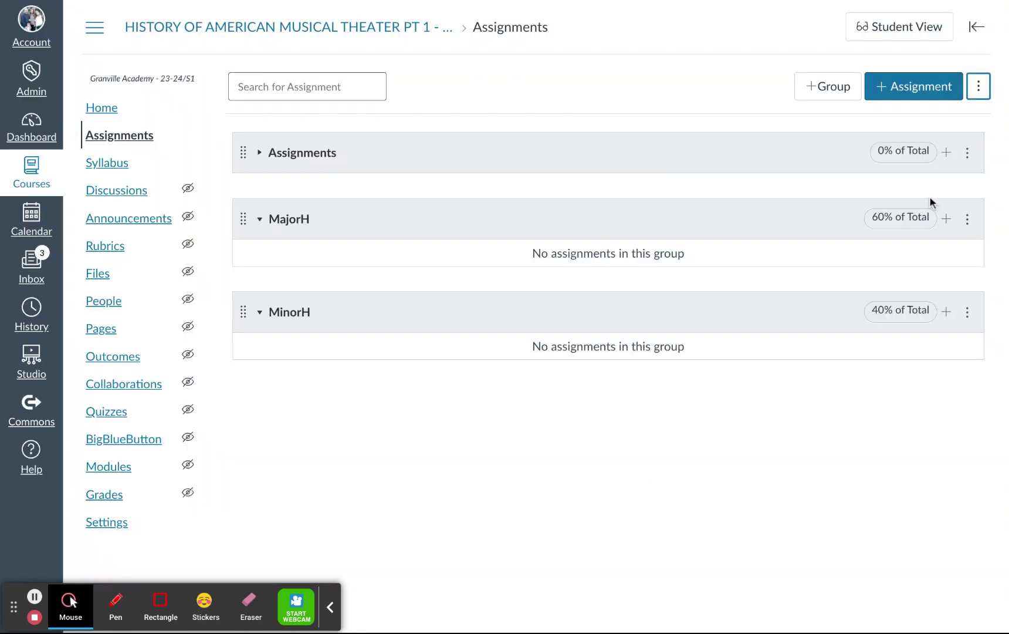
# In the SIS category sync settings, associate the MajorH group with the MajorH SIS category.
pyautogui.click(977, 88)
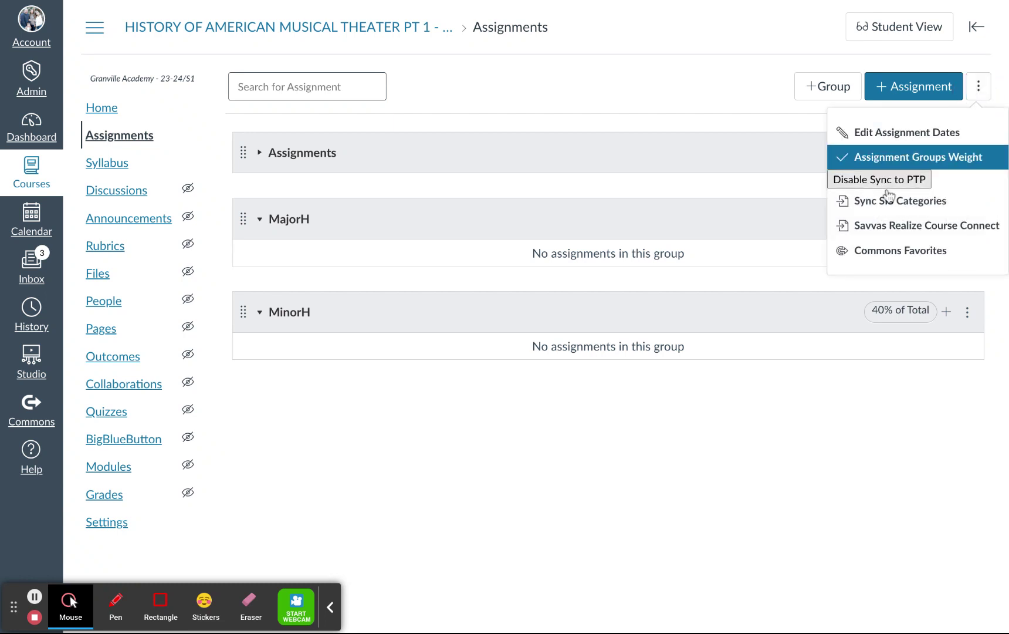
pyautogui.click(890, 205)
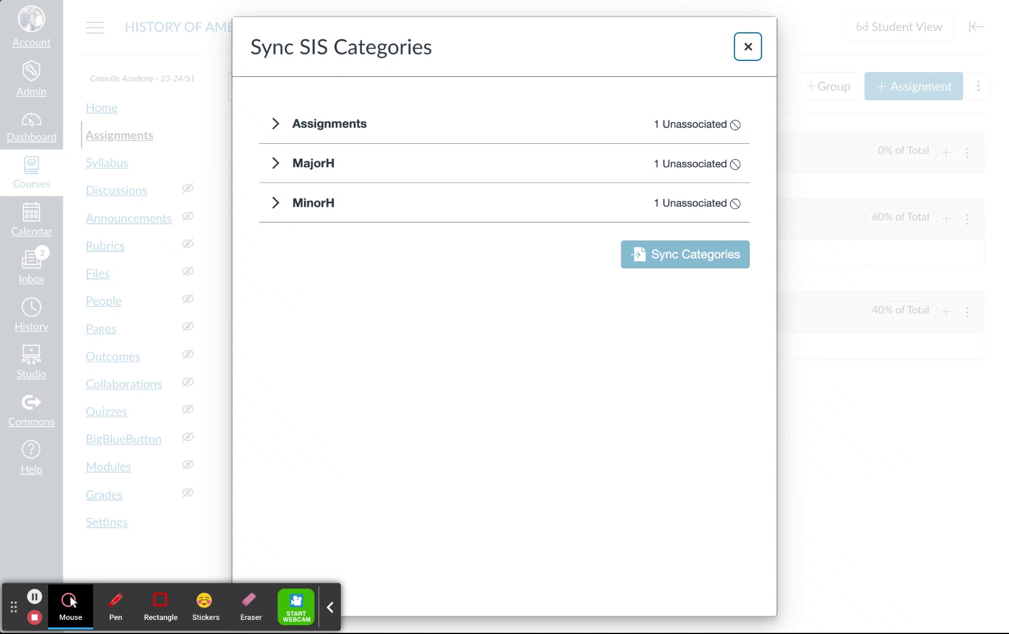
pyautogui.click(275, 163)
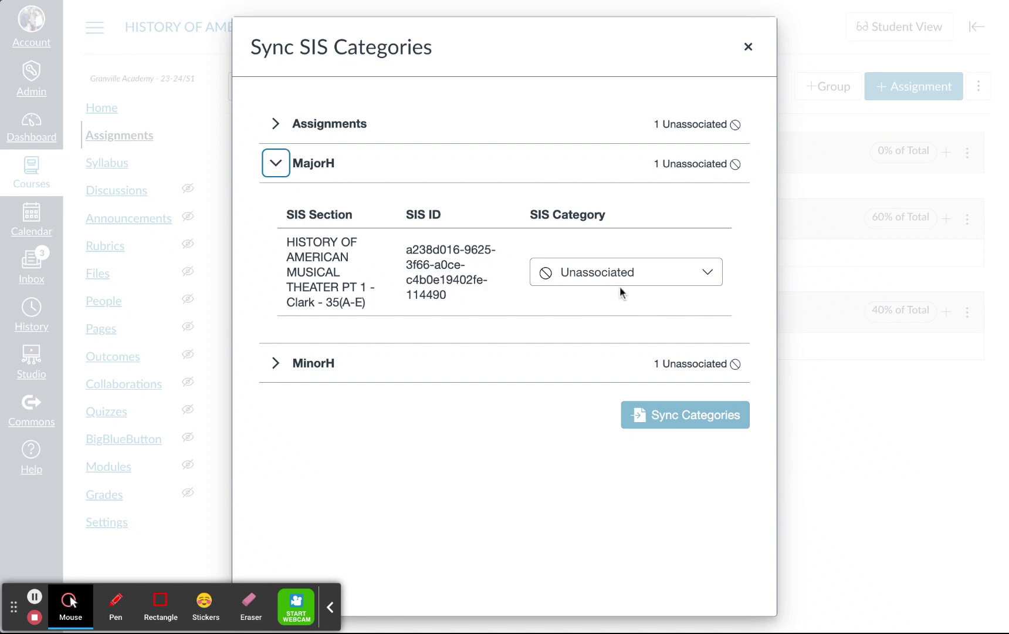
pyautogui.click(707, 272)
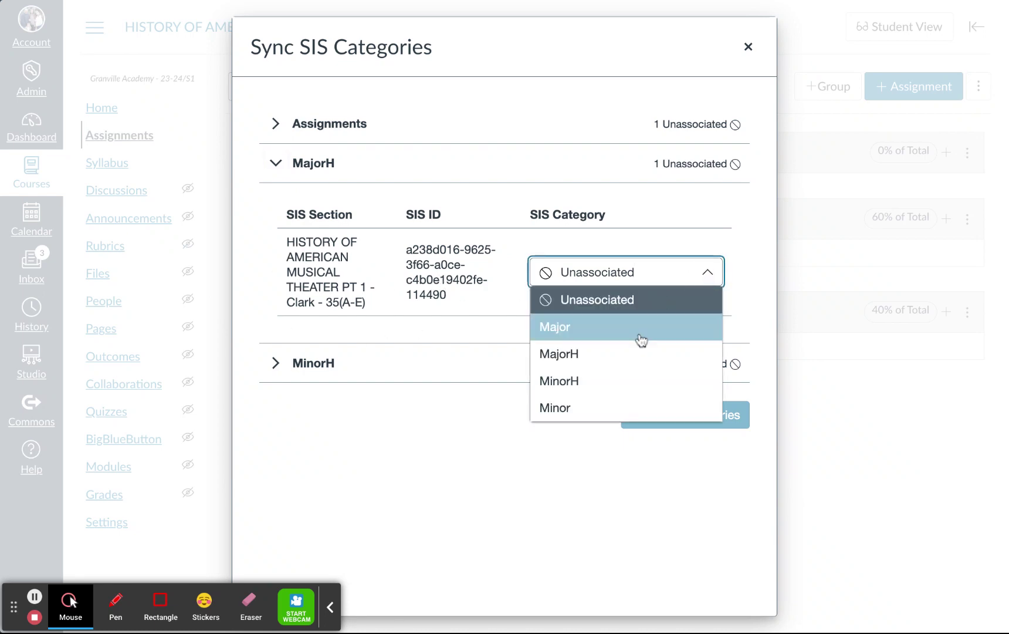
pyautogui.click(630, 354)
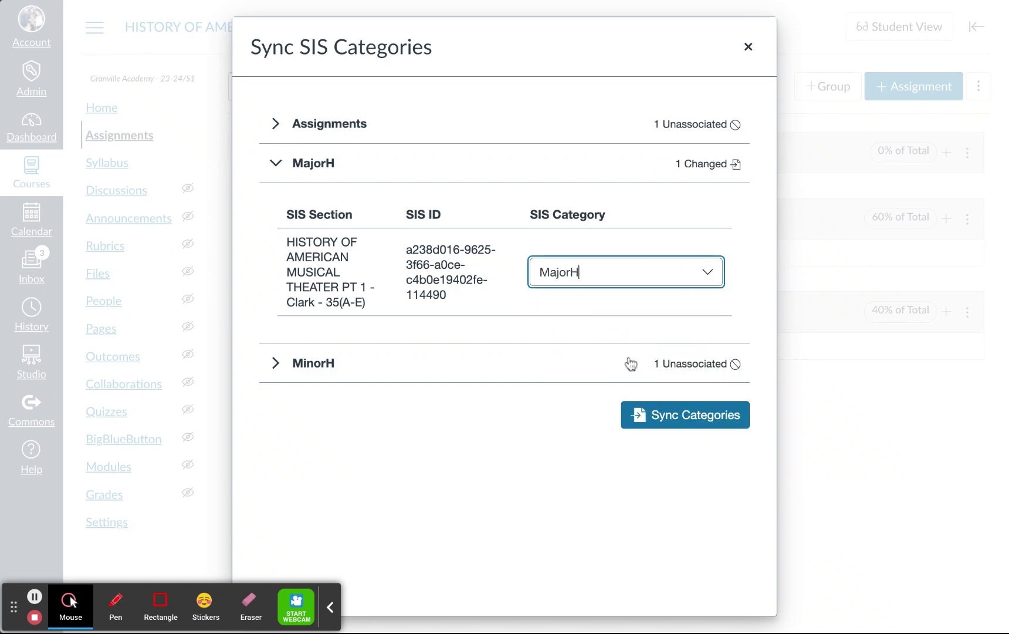
# Associate the MinorH group with the MinorH SIS category and sync the categories.
pyautogui.click(275, 363)
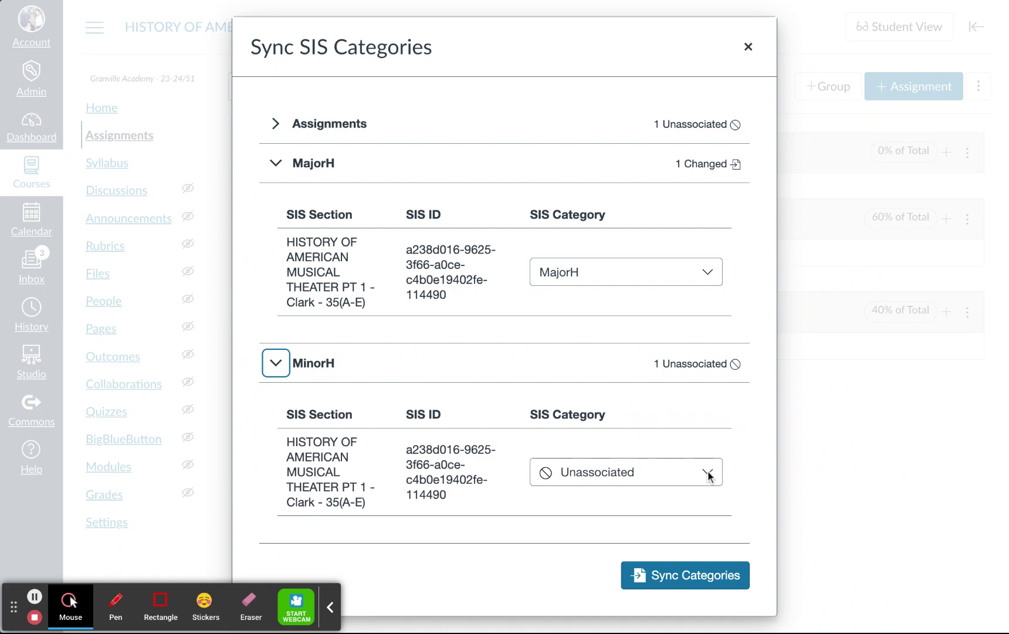
pyautogui.click(707, 473)
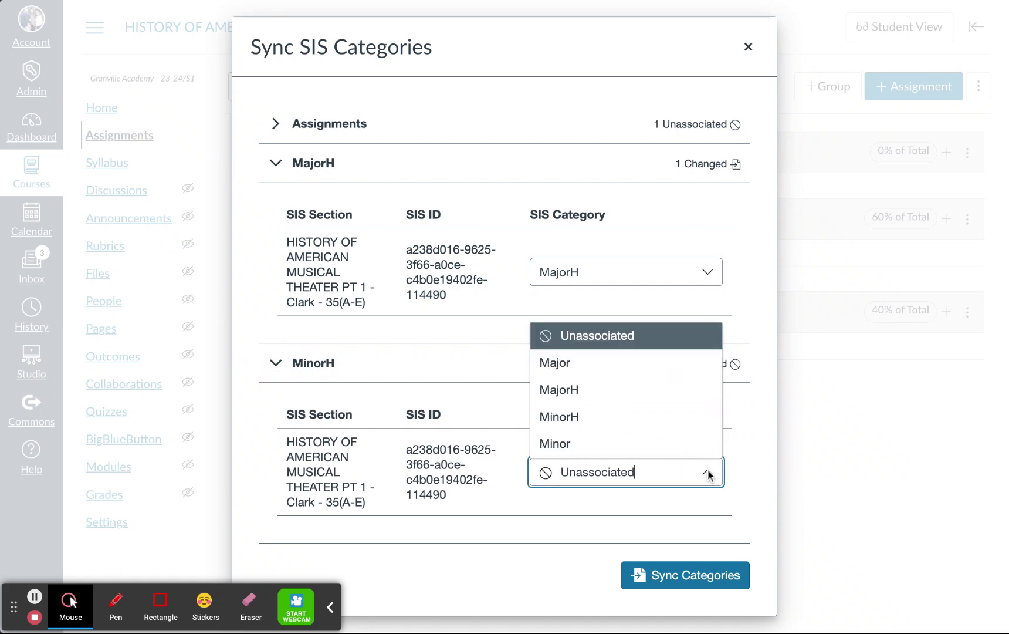
pyautogui.click(593, 416)
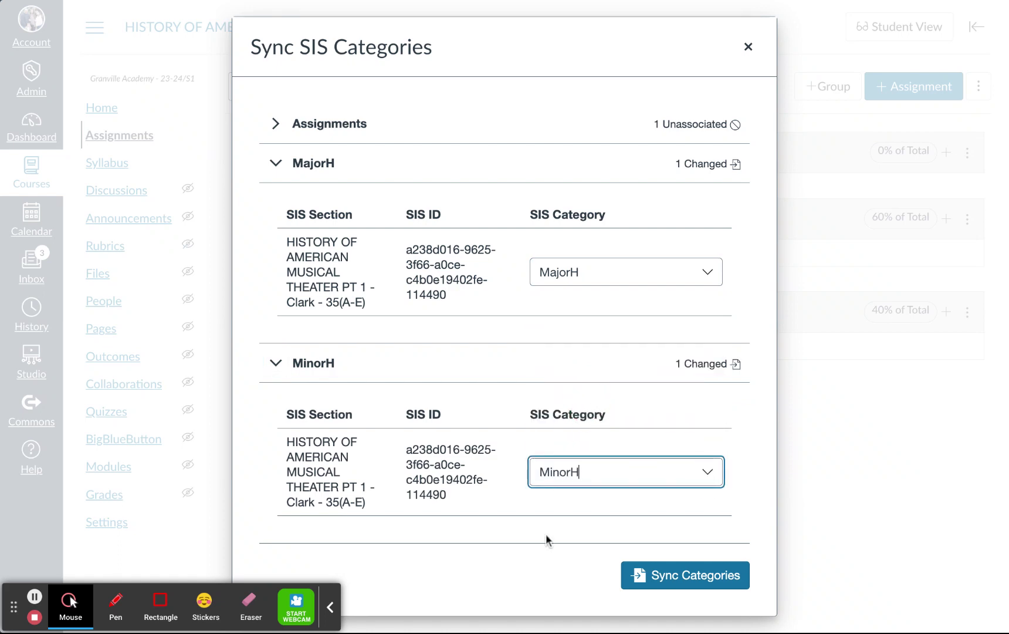
pyautogui.click(671, 578)
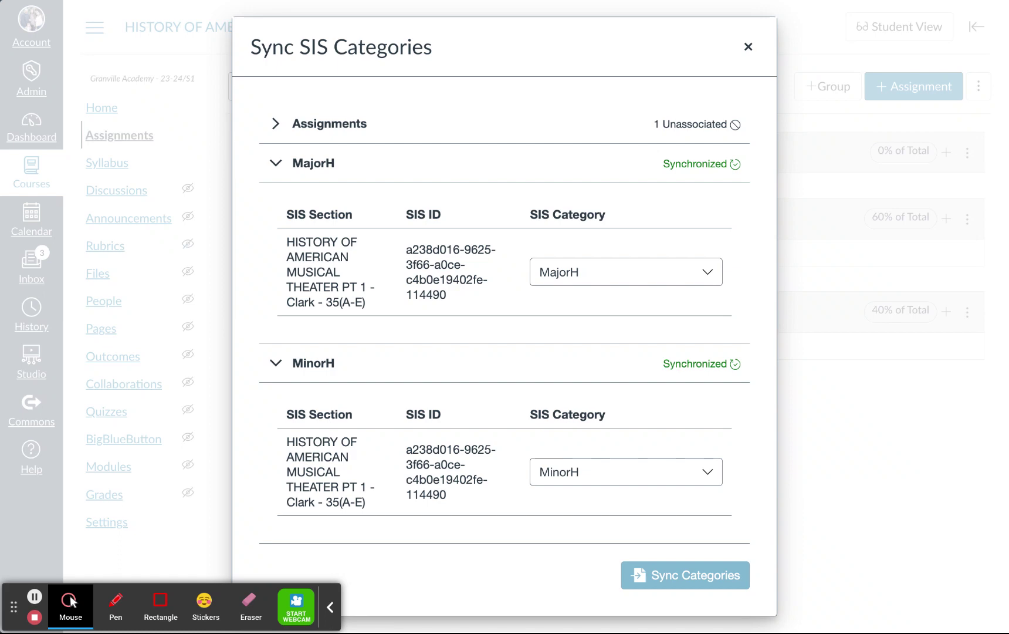
pyautogui.click(276, 364)
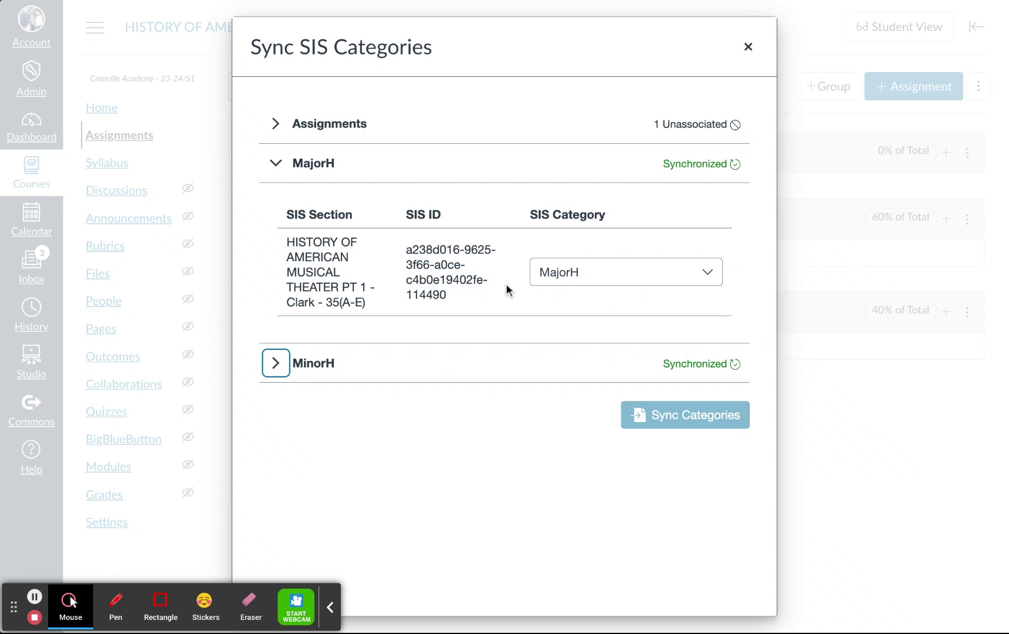
pyautogui.click(748, 47)
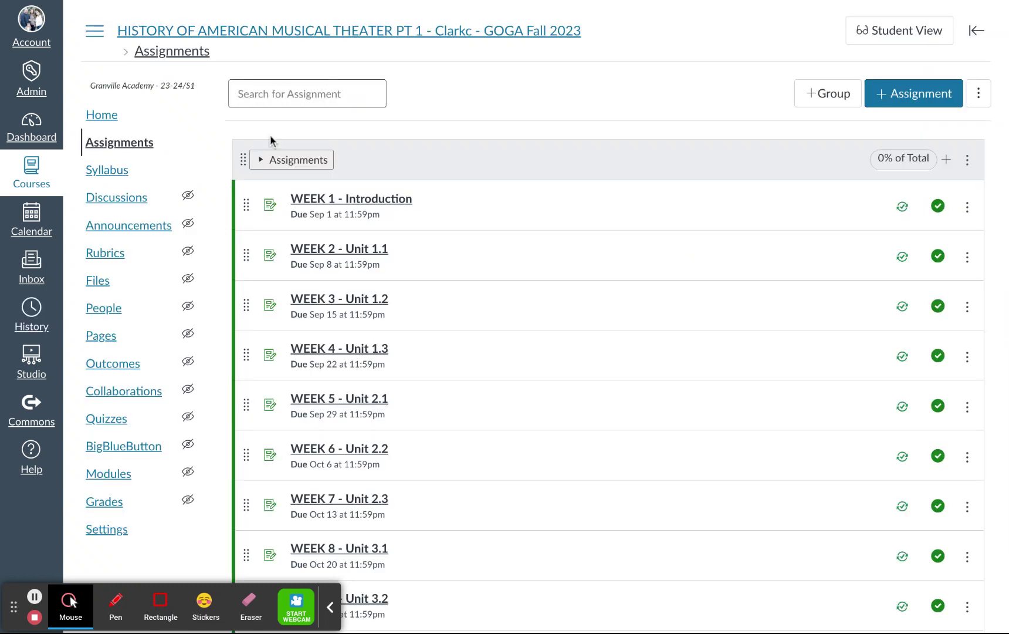
# Review the weekly assignments, final exams and major tests in the Assignments group and the sync markers on MajorH and MinorH.
pyautogui.click(254, 162)
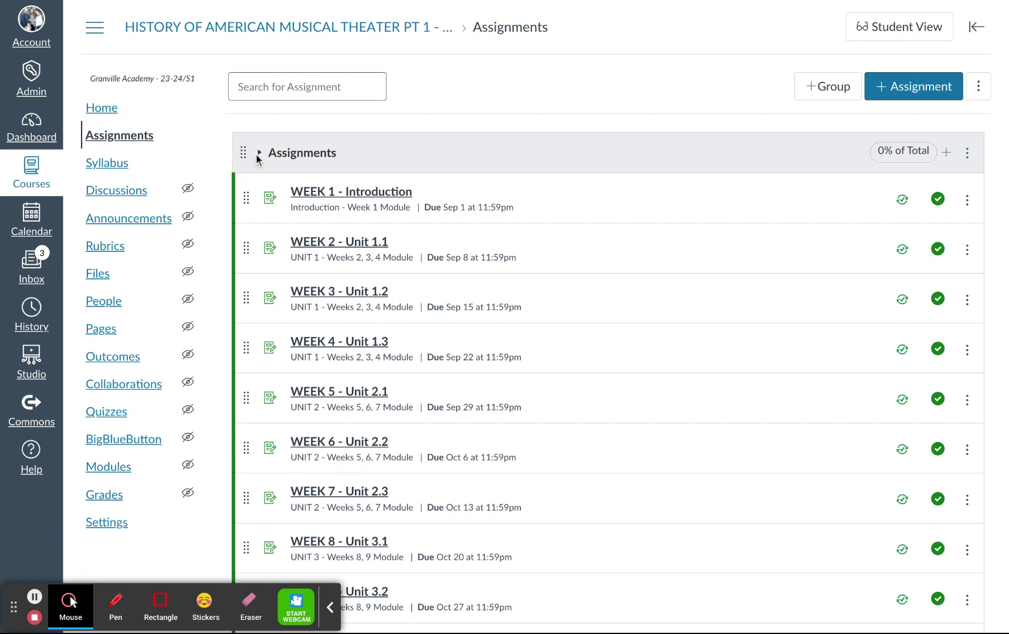
pyautogui.click(257, 157)
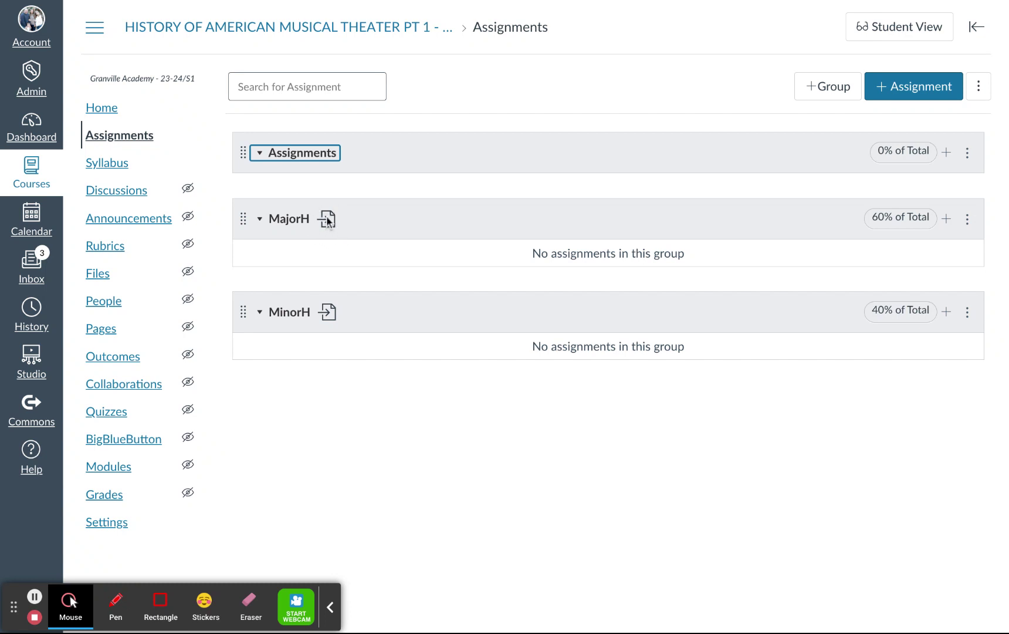
pyautogui.click(258, 153)
pyautogui.scroll(-15, 335, 304)
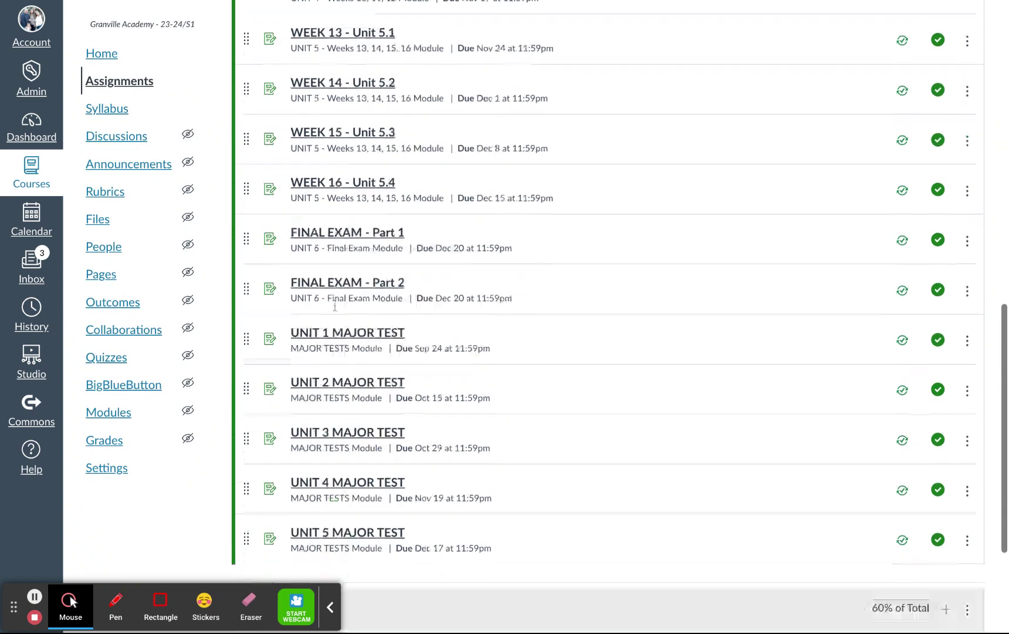
pyautogui.scroll(1, 334, 304)
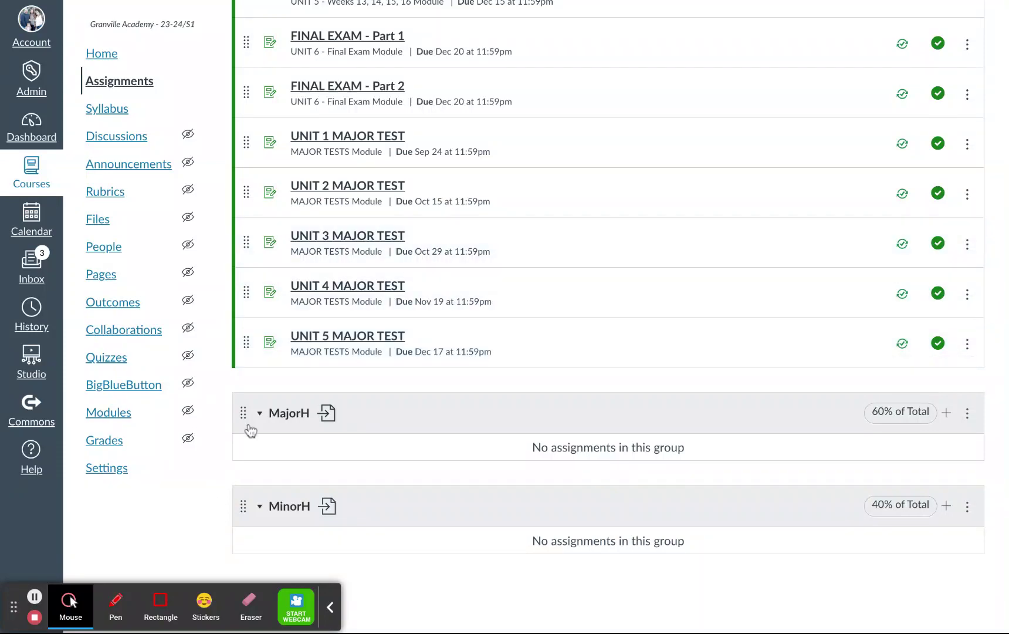
pyautogui.scroll(6, 251, 431)
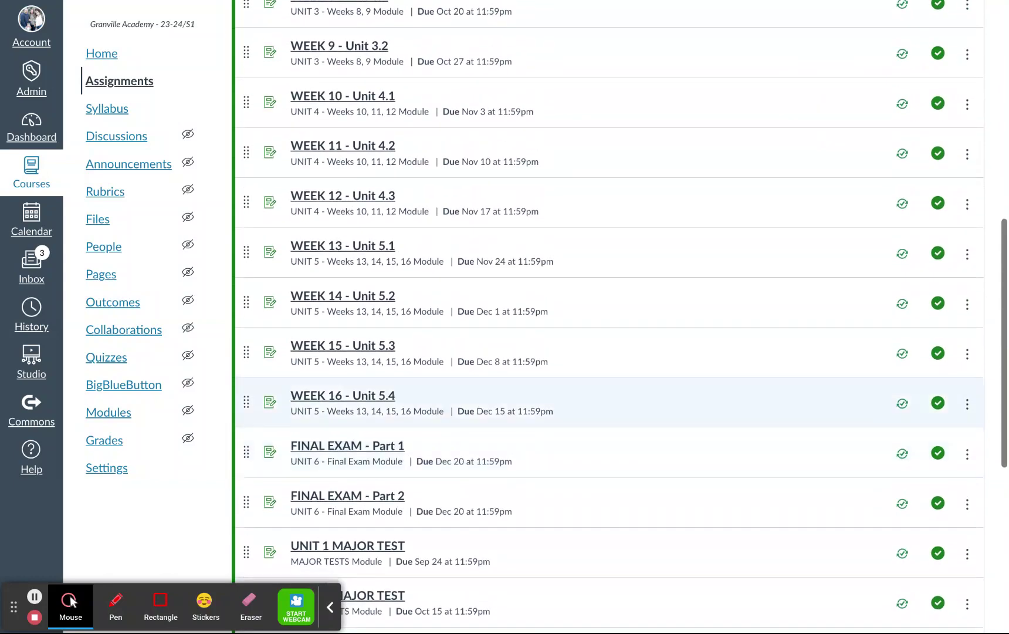
pyautogui.scroll(-6, 304, 417)
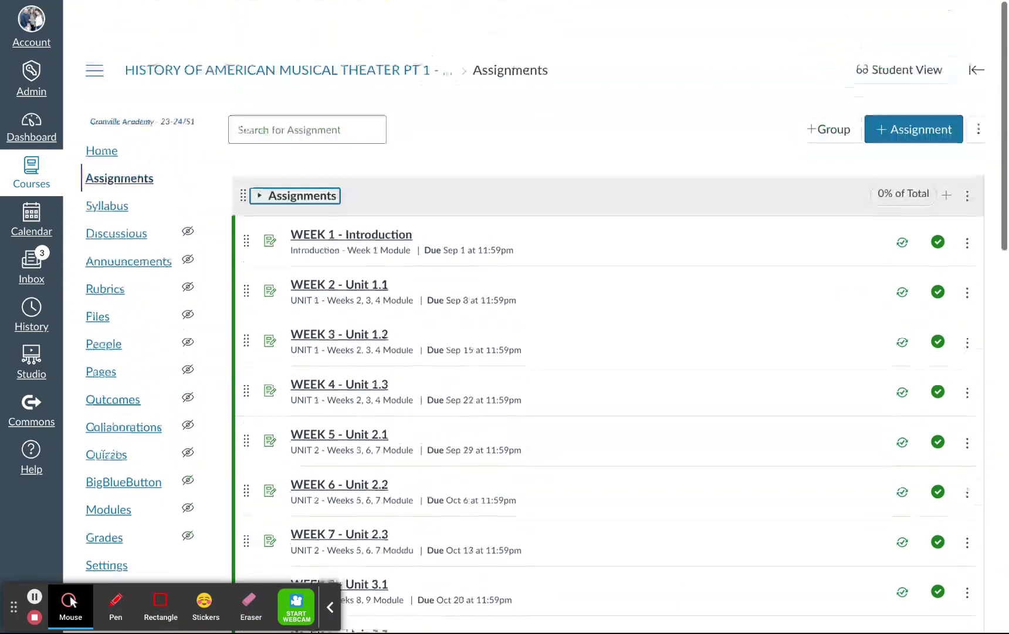
pyautogui.click(978, 88)
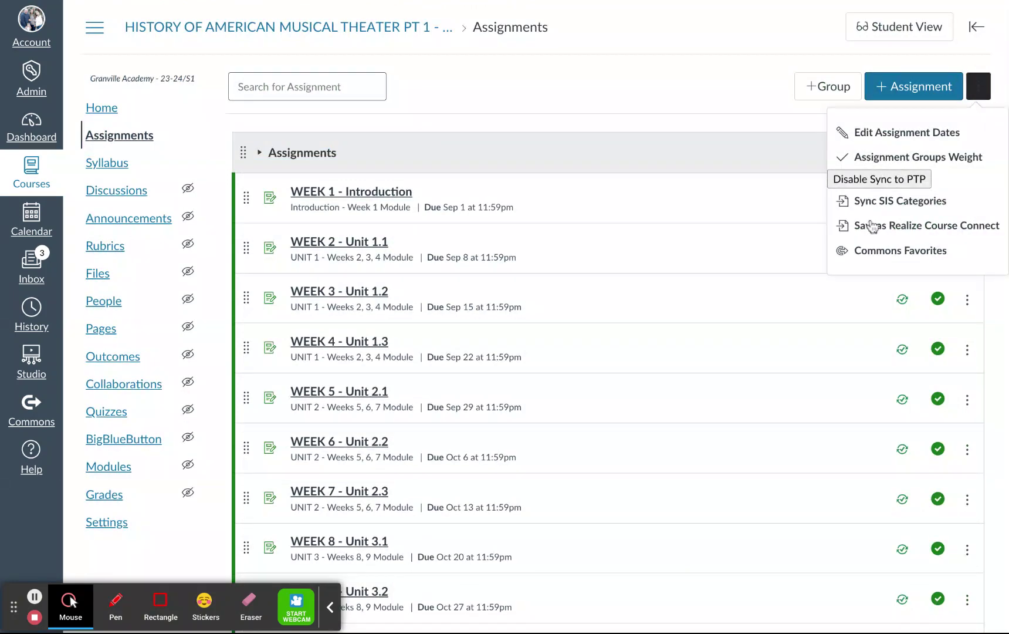
pyautogui.click(649, 48)
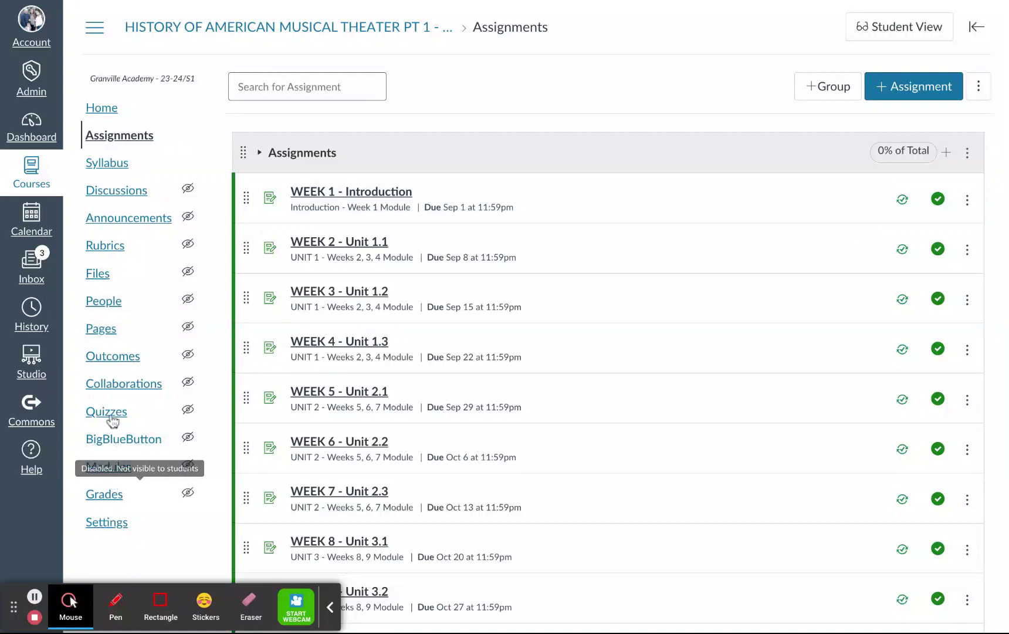
# Enable Grade Sync in the course navigation settings and save the navigation.
pyautogui.click(115, 527)
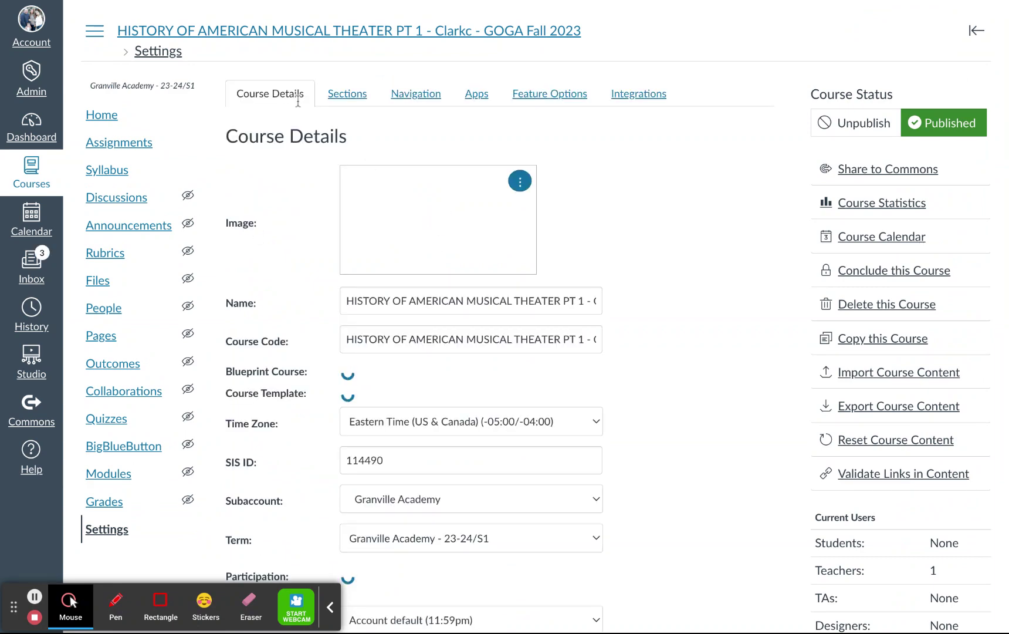
pyautogui.click(415, 94)
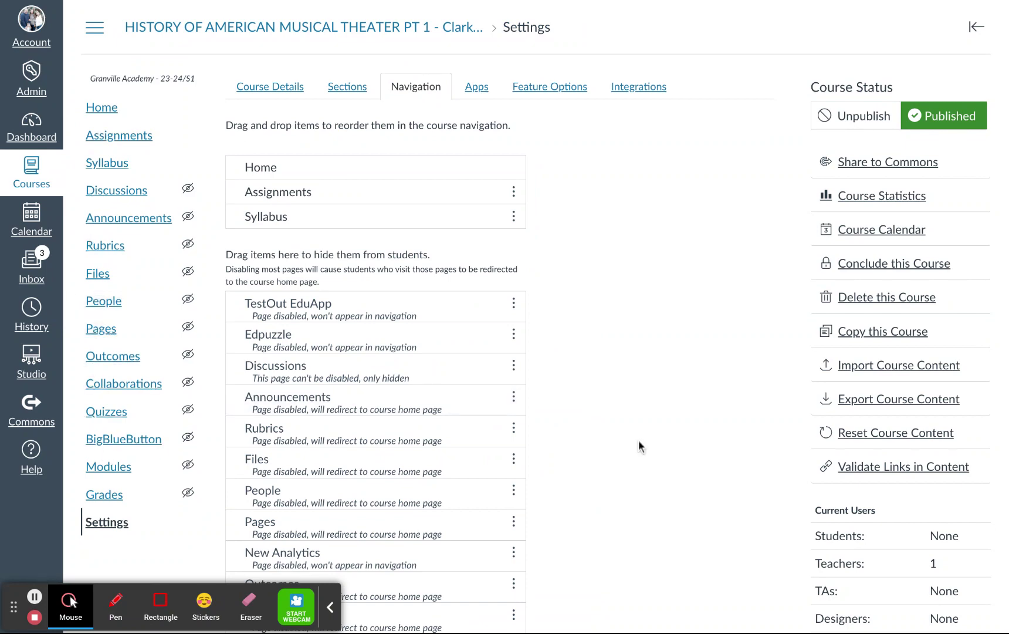
pyautogui.scroll(-3, 638, 444)
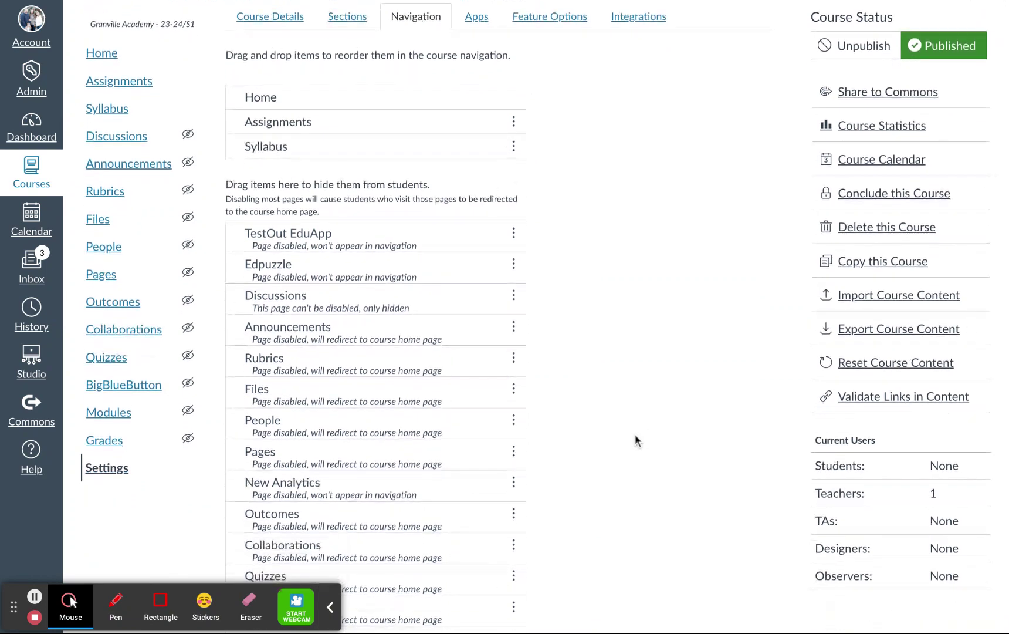
pyautogui.scroll(-5, 635, 440)
pyautogui.scroll(-3, 634, 442)
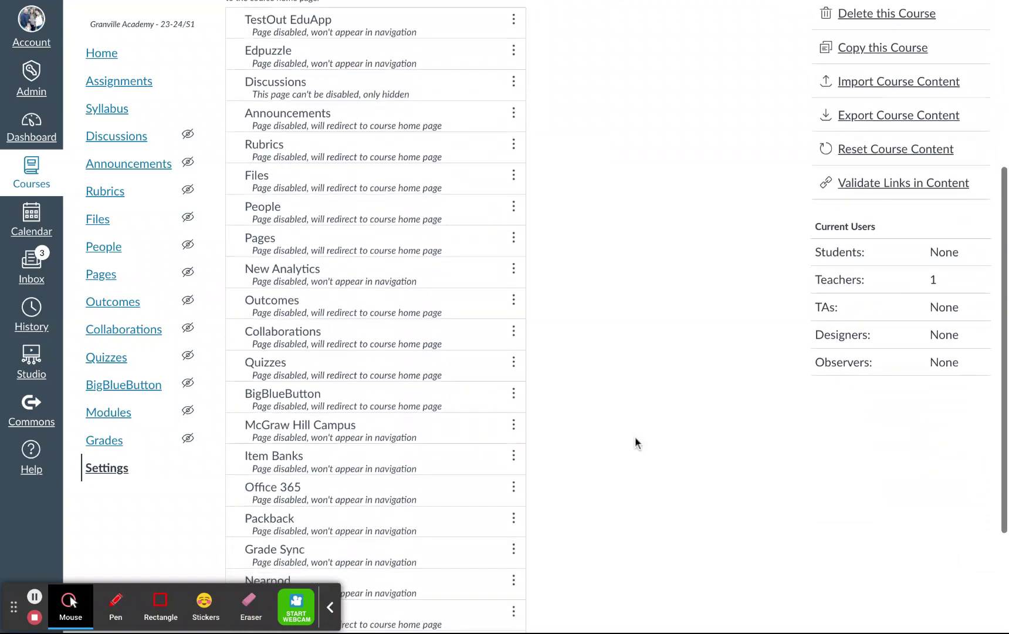
pyautogui.scroll(-4, 635, 442)
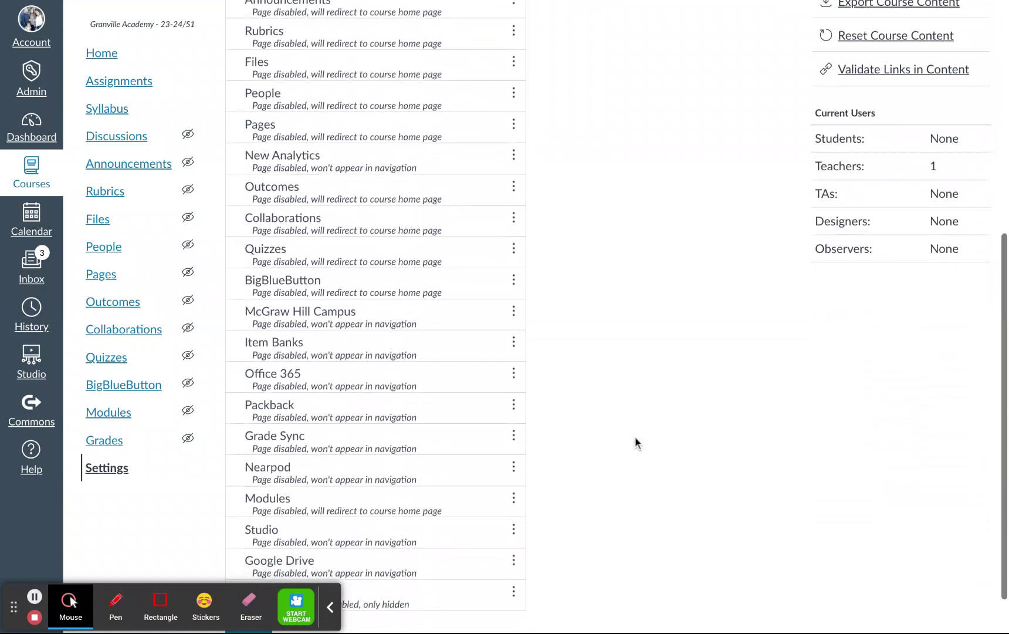
pyautogui.click(514, 436)
pyautogui.click(482, 481)
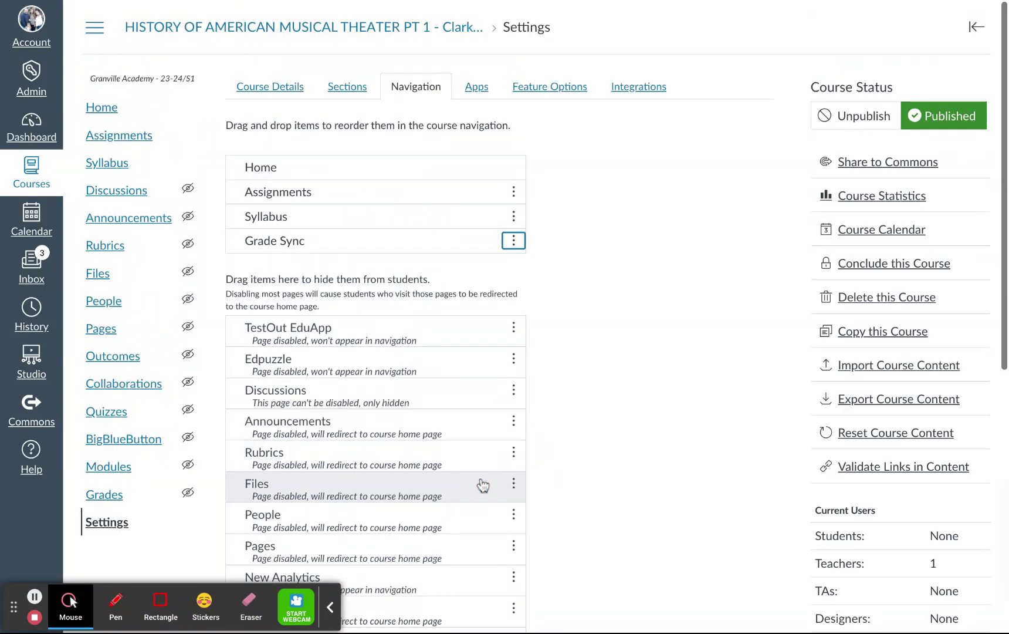
pyautogui.scroll(-8, 589, 329)
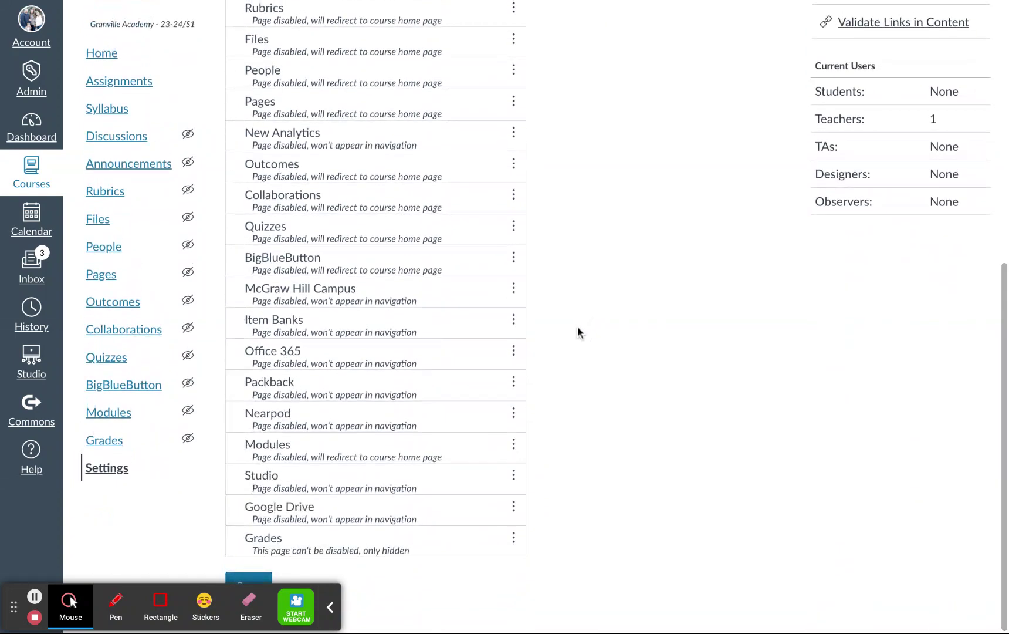
pyautogui.click(251, 580)
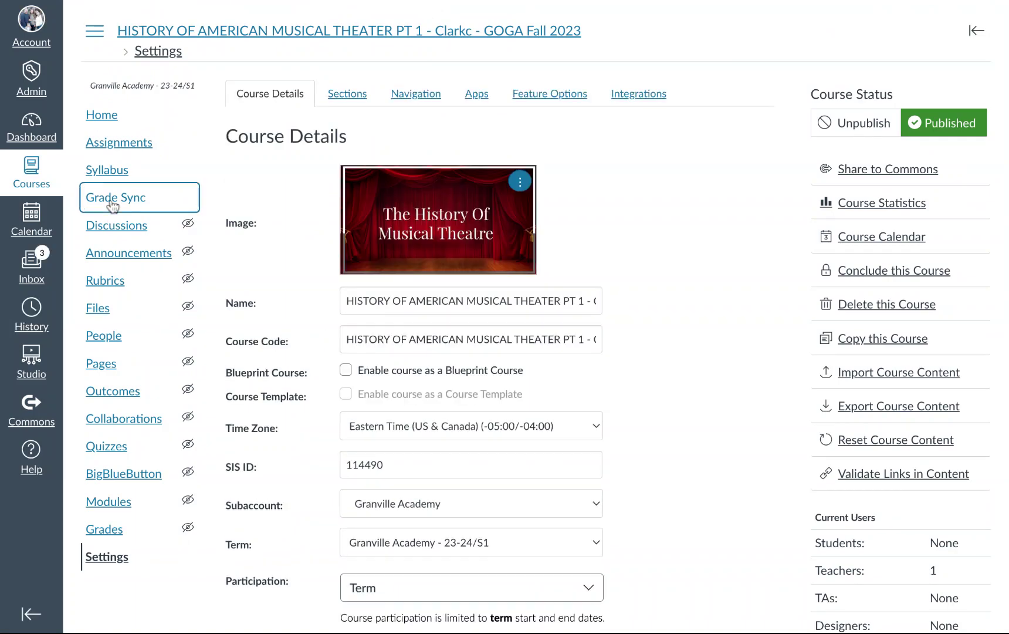
# In the Grade Sync utilities, switch Nightly Sync off and back on.
pyautogui.click(112, 200)
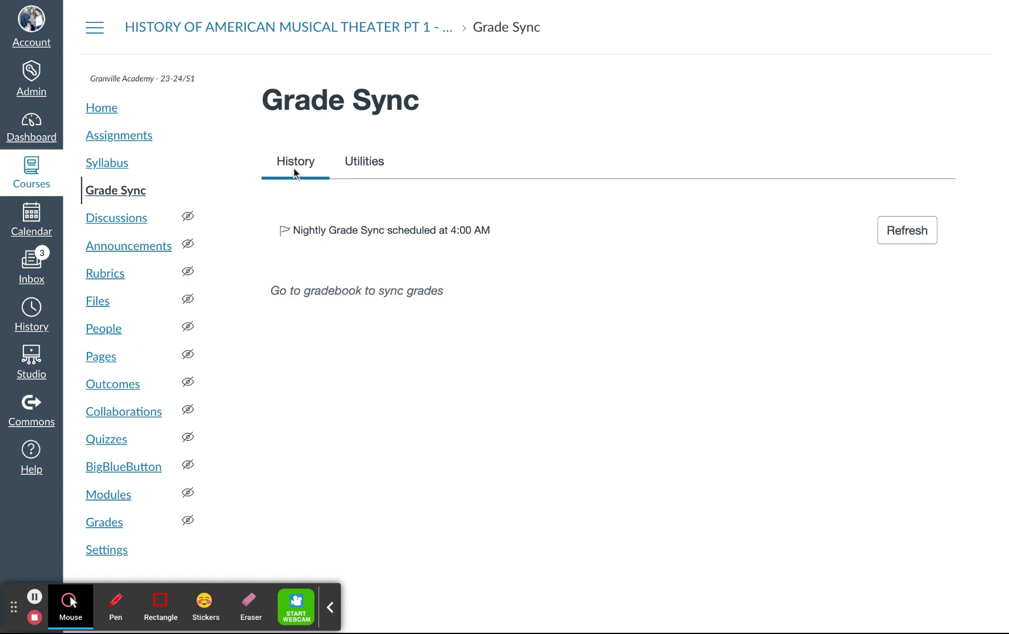
pyautogui.click(368, 168)
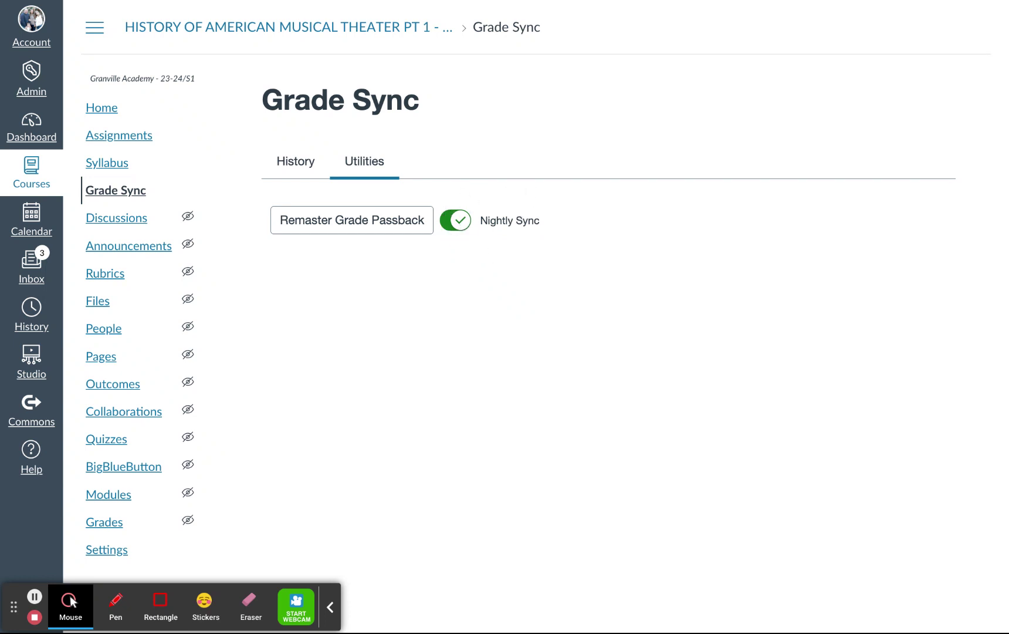
pyautogui.click(456, 220)
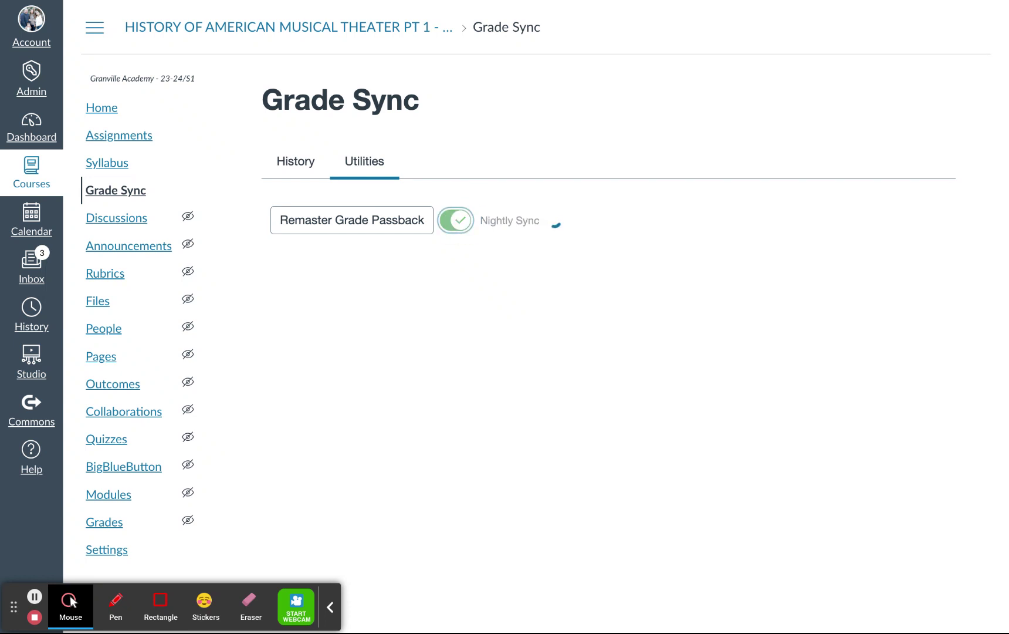
pyautogui.click(455, 220)
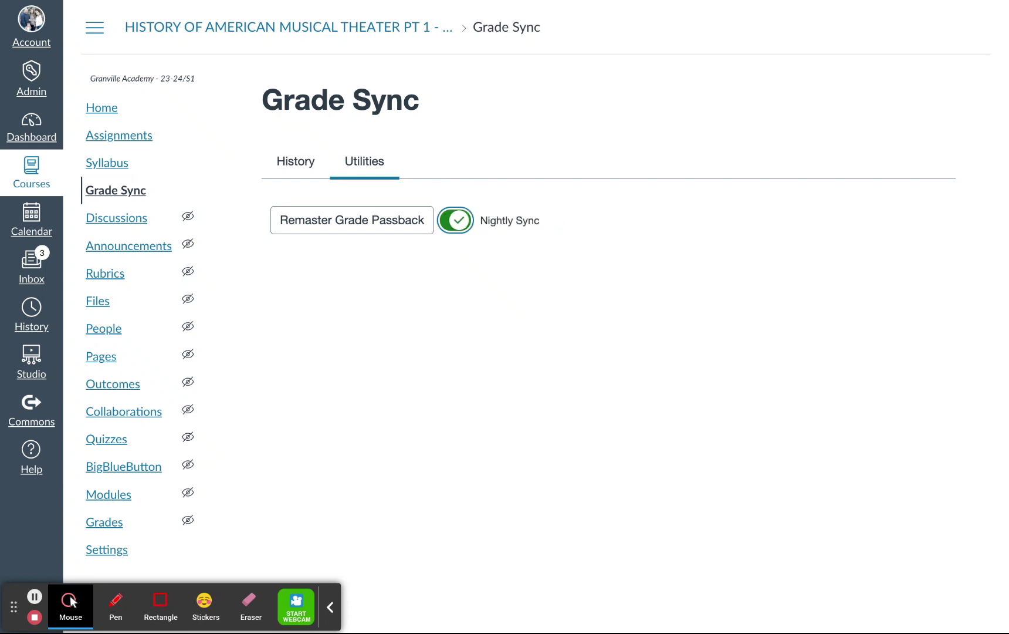